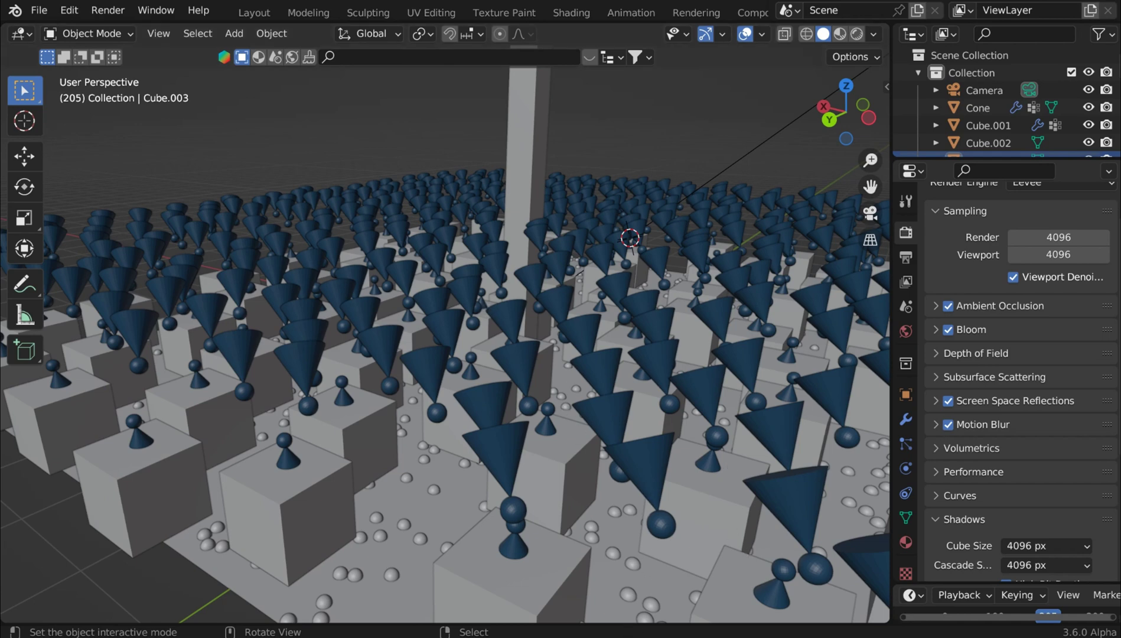
Glance at the Blender Launcher, then zoom the viewport toward the rows of cones
left_click(626, 581)
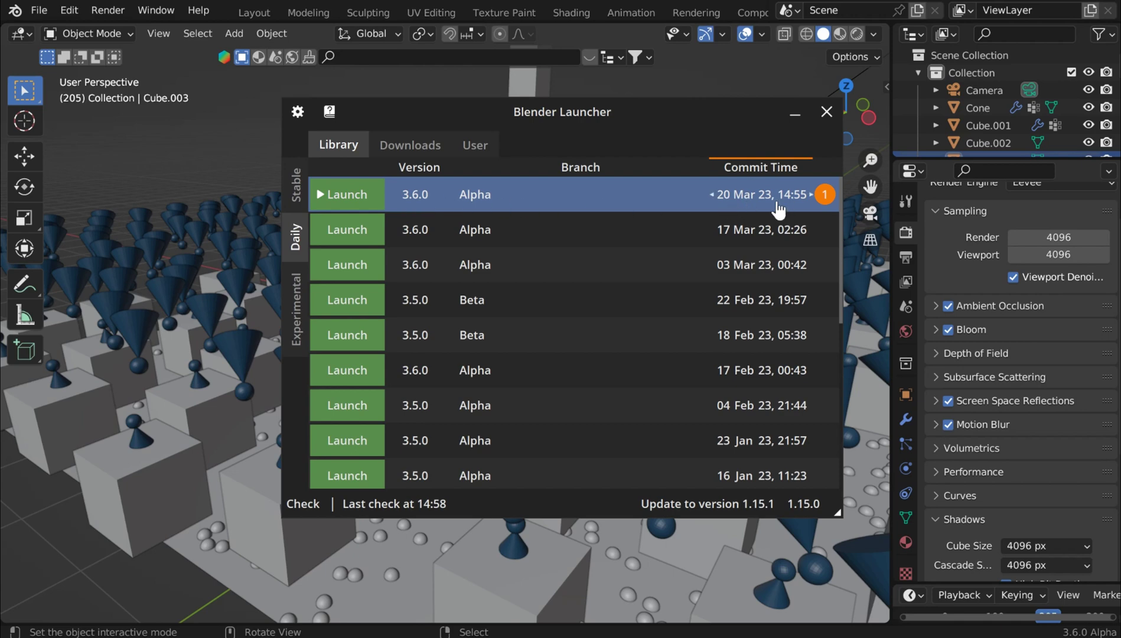
left_click(796, 110)
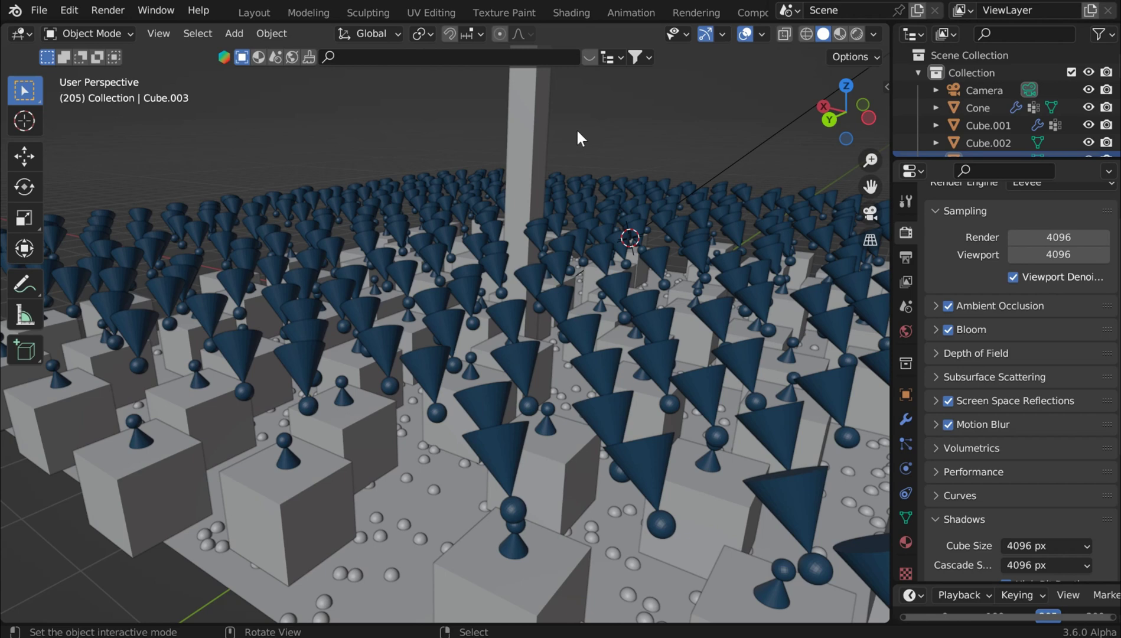
middle_click_drag(576, 143, 522, 155, "ctrl")
Select and frame the plane with its instances, then review the Open Recent list of 20 files
left_click(466, 253)
key("KP_Decimal")
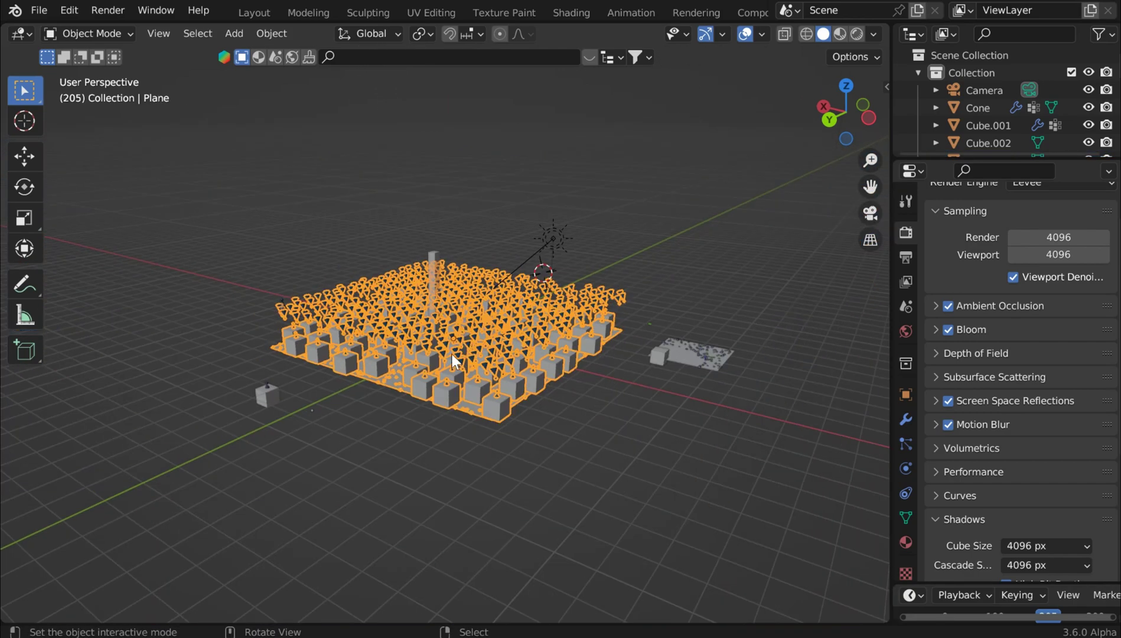
scroll(449, 352, "up", 10)
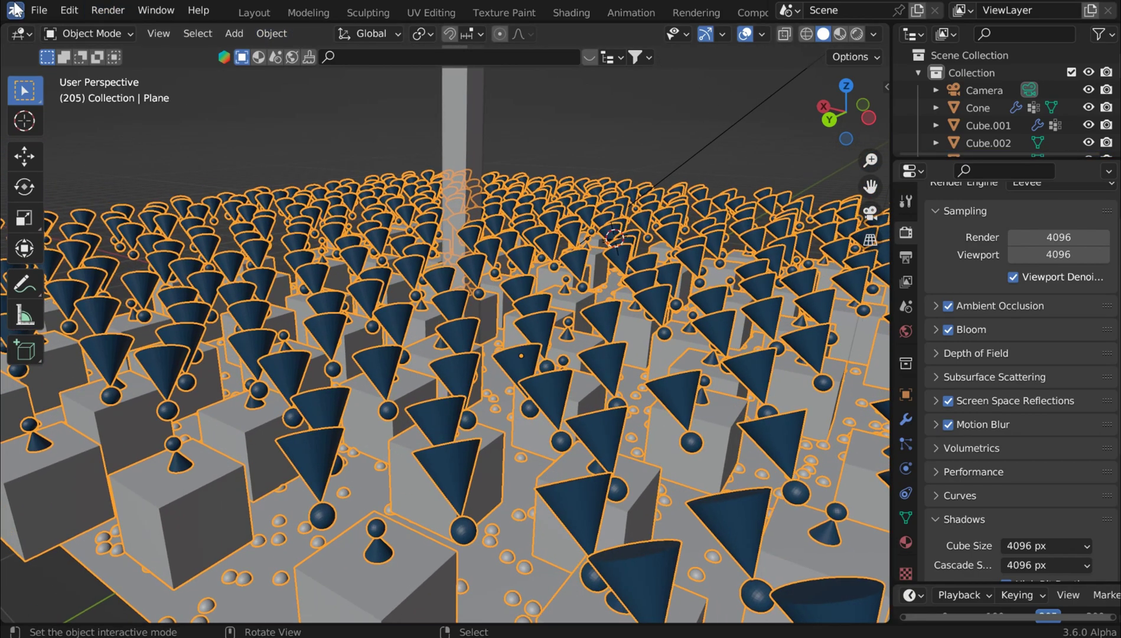
left_click(31, 8)
mouse_move(92, 65)
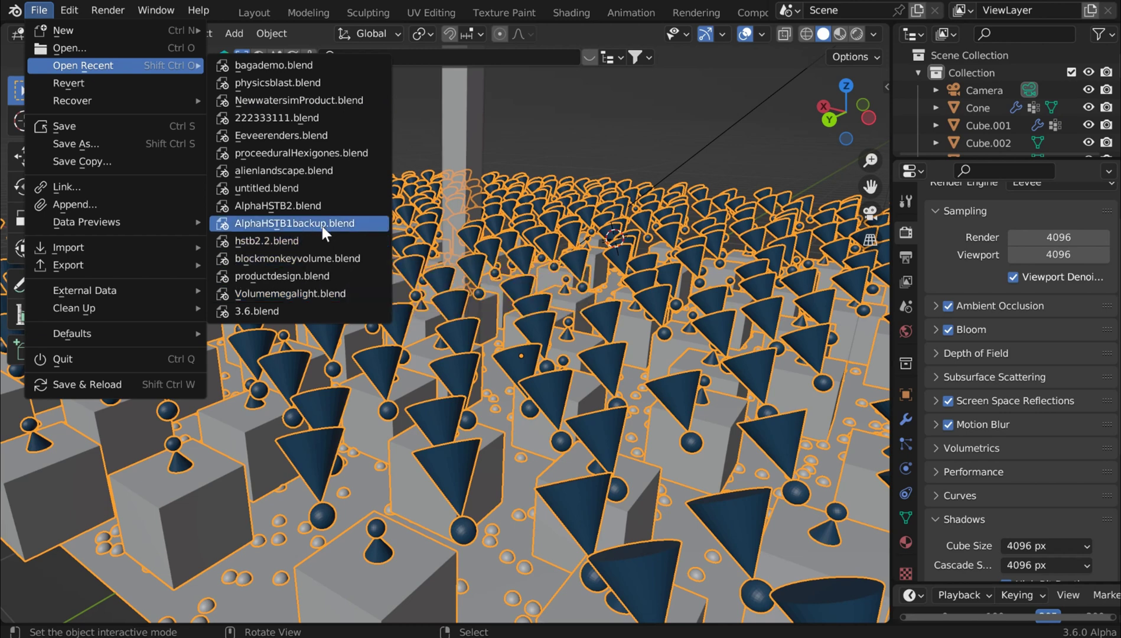
Select the tall column Cube.002 and orbit the scene for an overview
left_click(479, 166)
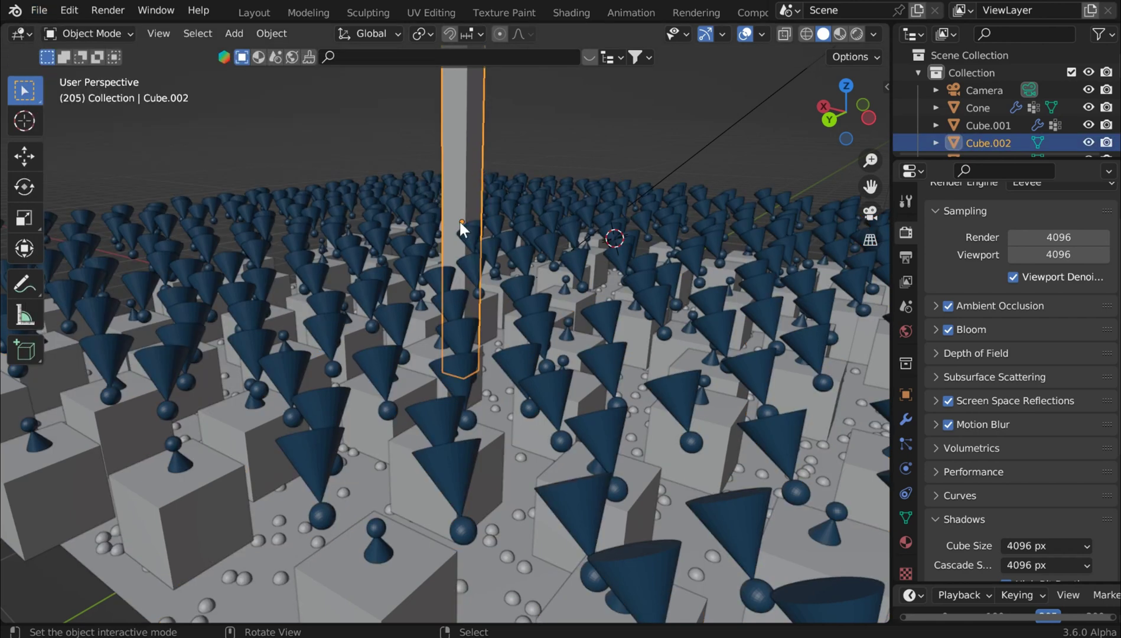
scroll(465, 228, "down", 10)
scroll(489, 280, "up", 6)
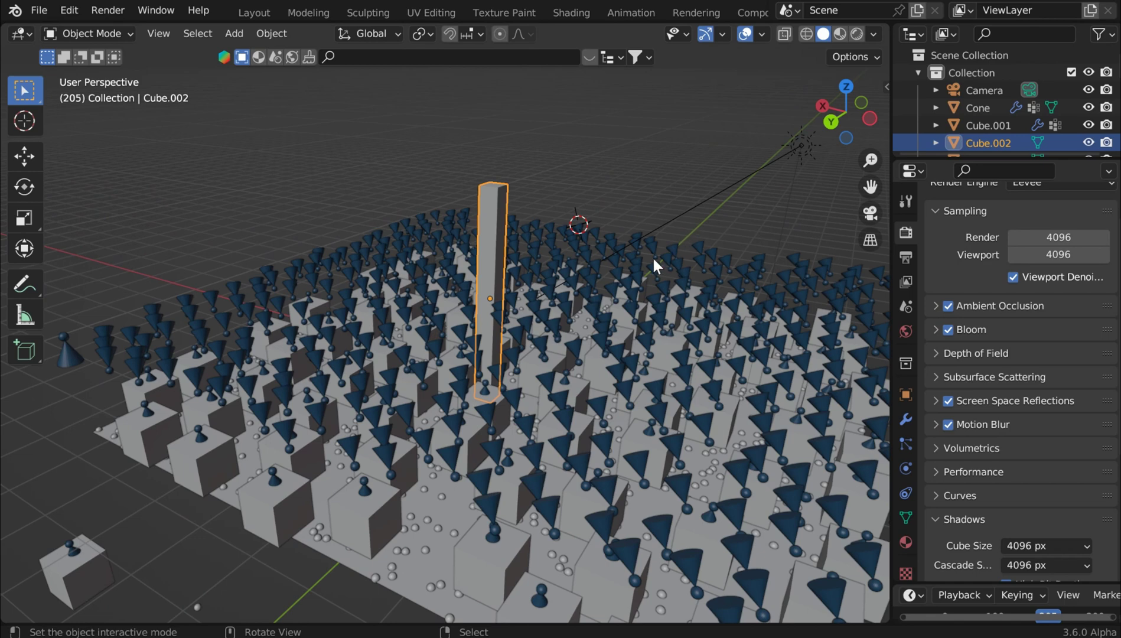
scroll(611, 318, "down", 5)
scroll(611, 318, "up", 3)
middle_click_drag(610, 318, 538, 329)
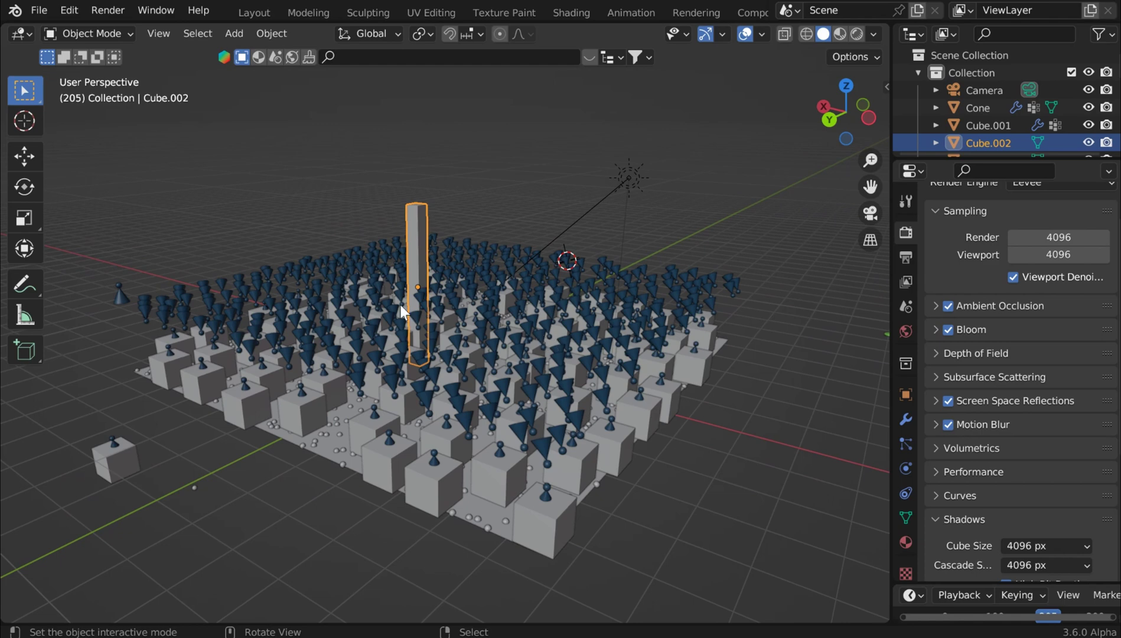
Start a new General file, discarding changes to the current scene
left_click(41, 12)
mouse_move(88, 30)
left_click(279, 27)
left_click(593, 349)
Show the HSTB2 add-on sidebar tab, make the node editor taller and widen the right-hand column
key("n")
key("n")
left_click(932, 93)
scroll(499, 228, "up", 1)
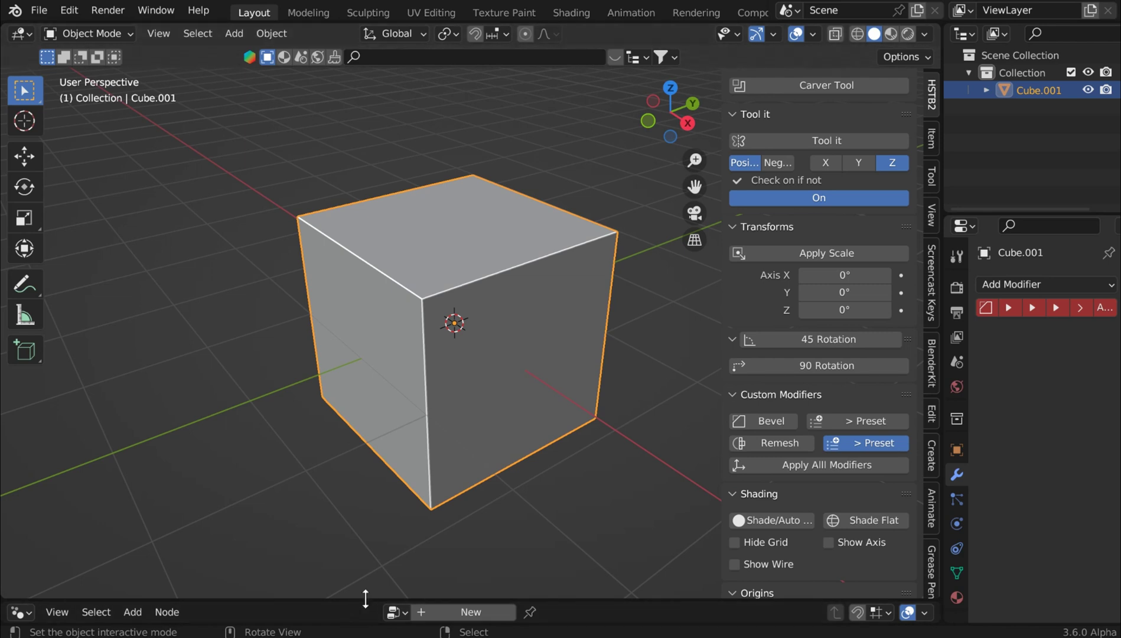
left_click_drag(365, 599, 459, 388)
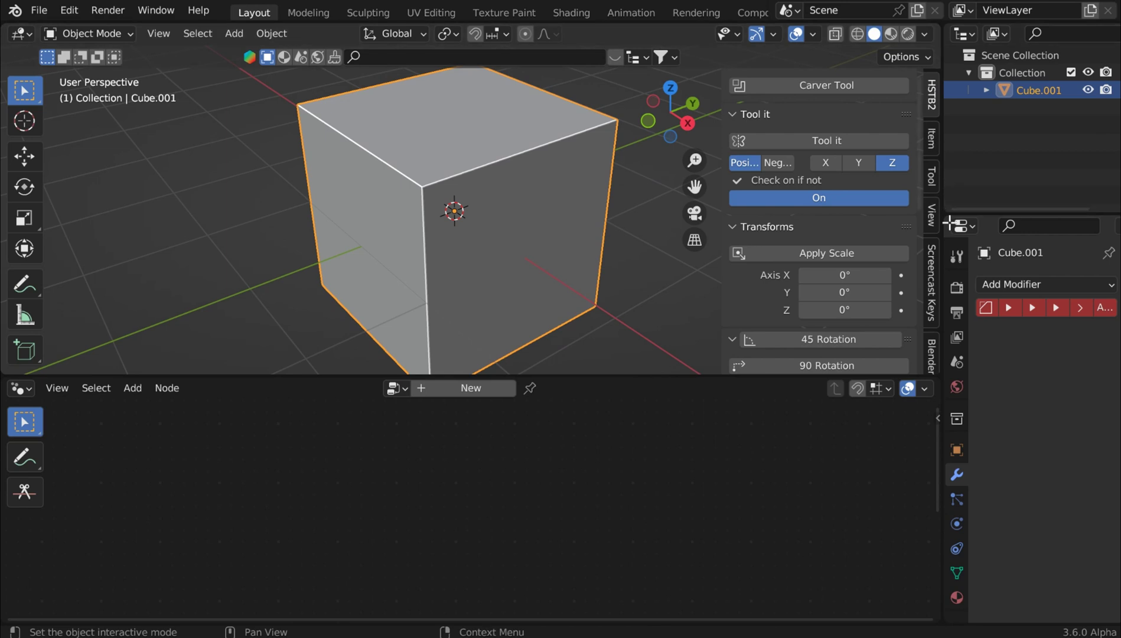
left_click_drag(946, 344, 863, 343)
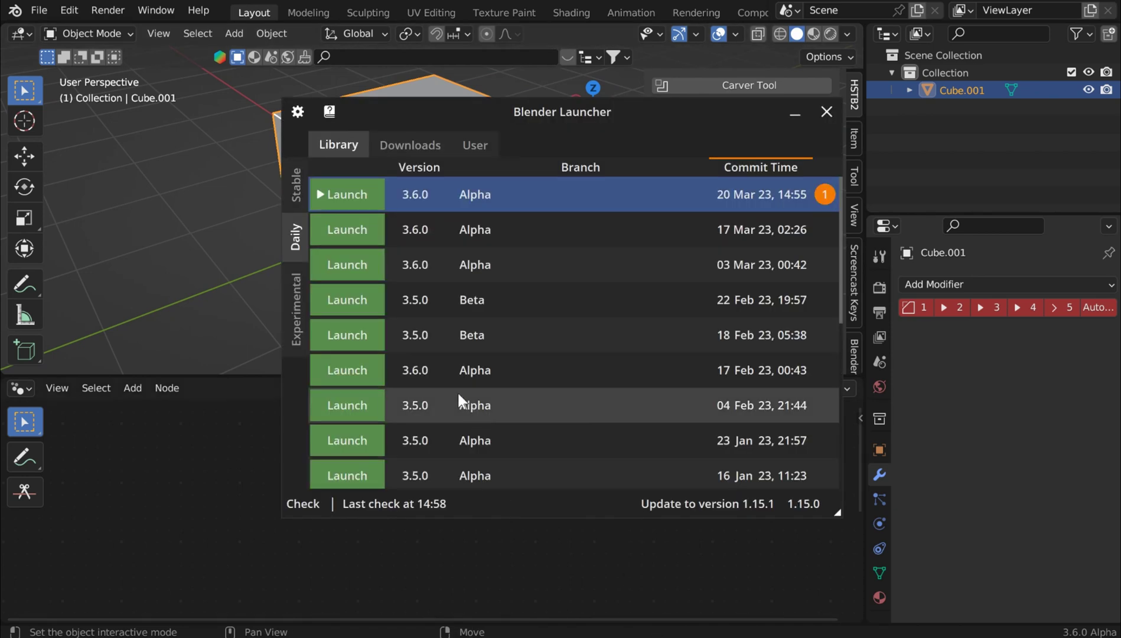
Launch Blender 3.3.4 LTS from the launcher's Stable builds list
scroll(413, 378, "down", 3)
left_click(293, 175)
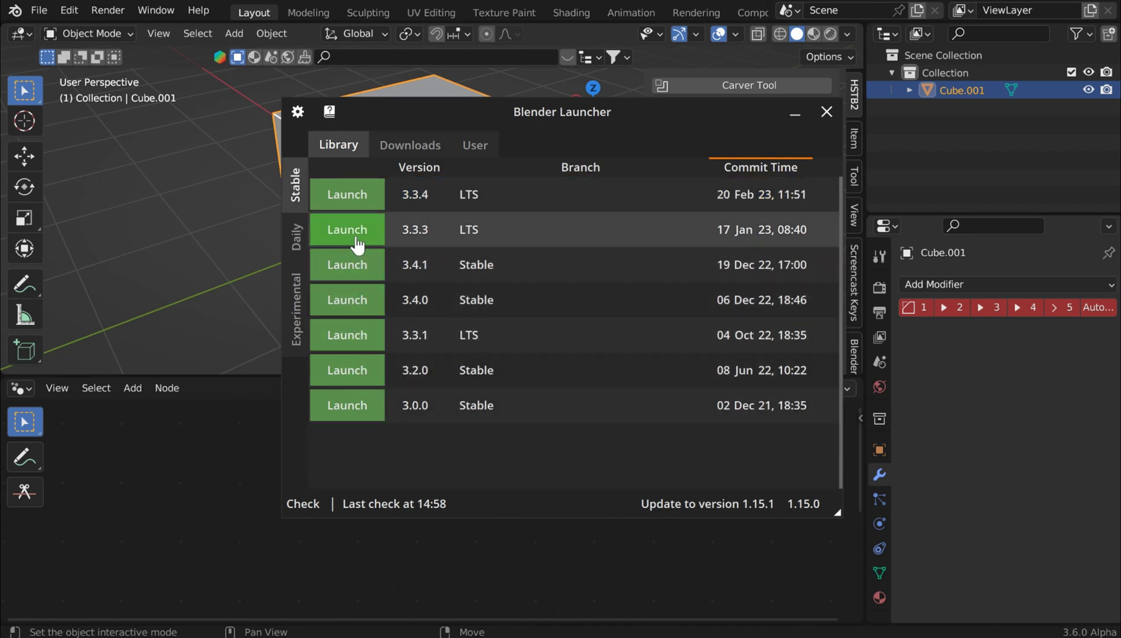
left_click(348, 197)
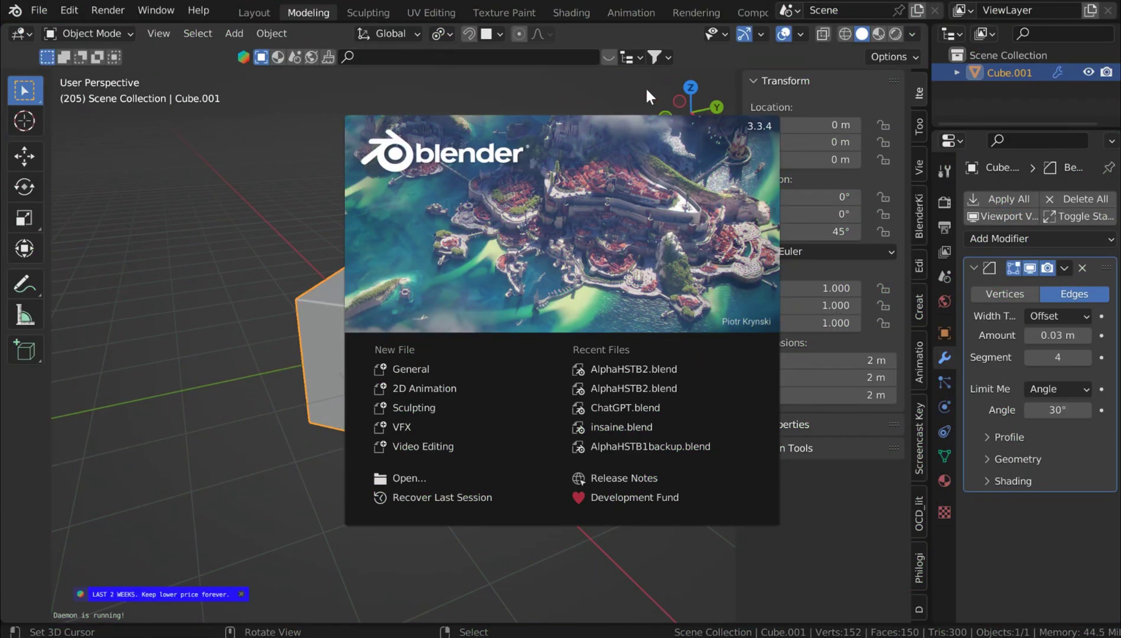
Close the splash, split the viewport horizontally, and drag the divider up to enlarge the lower area
left_click(647, 90)
right_click(604, 627)
left_click(608, 625)
left_click(355, 544)
left_click(25, 546)
key("Escape")
left_click_drag(654, 541, 635, 222)
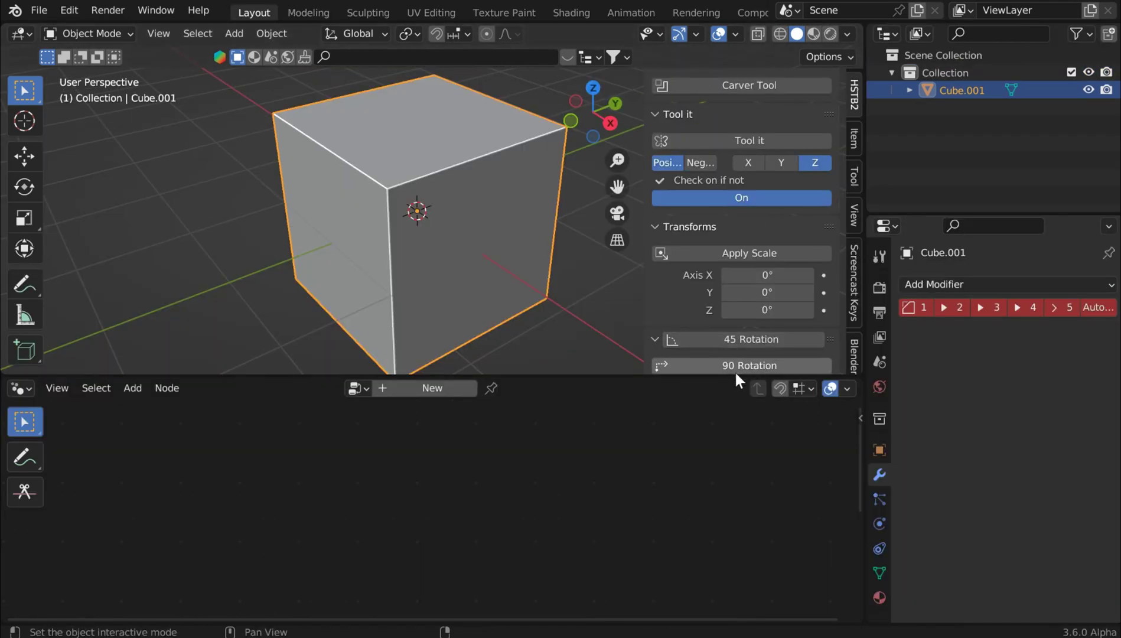
Drag the viewport border upward so Cube.001's Geometry Nodes tree of SDF volume nodes fills most of the screen
left_click_drag(735, 376, 722, 408)
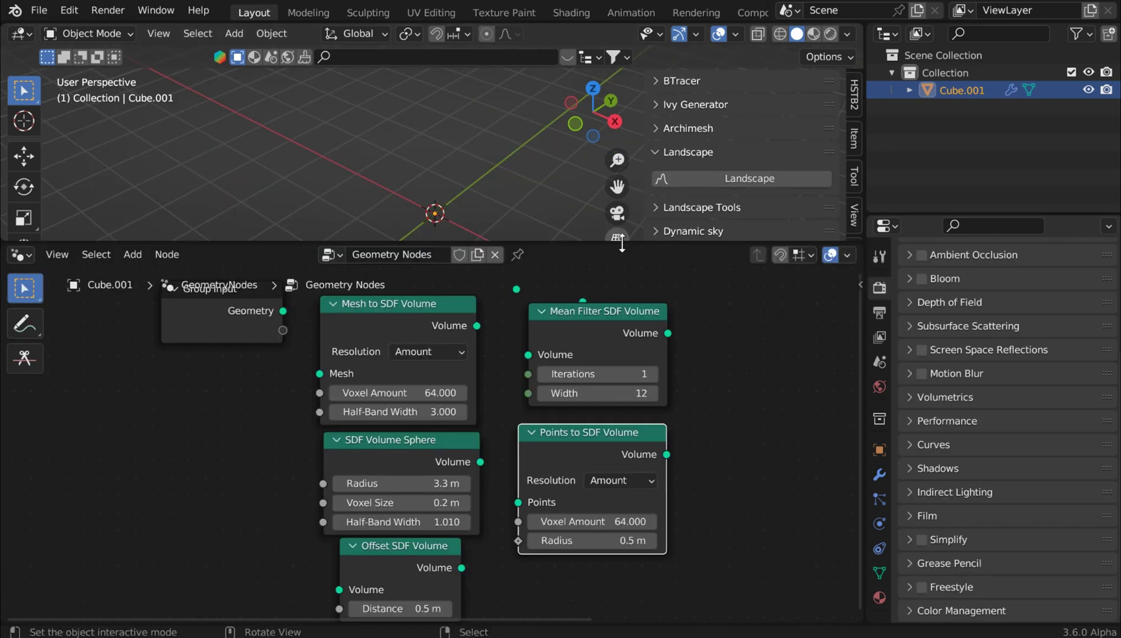
left_click_drag(622, 242, 601, 178)
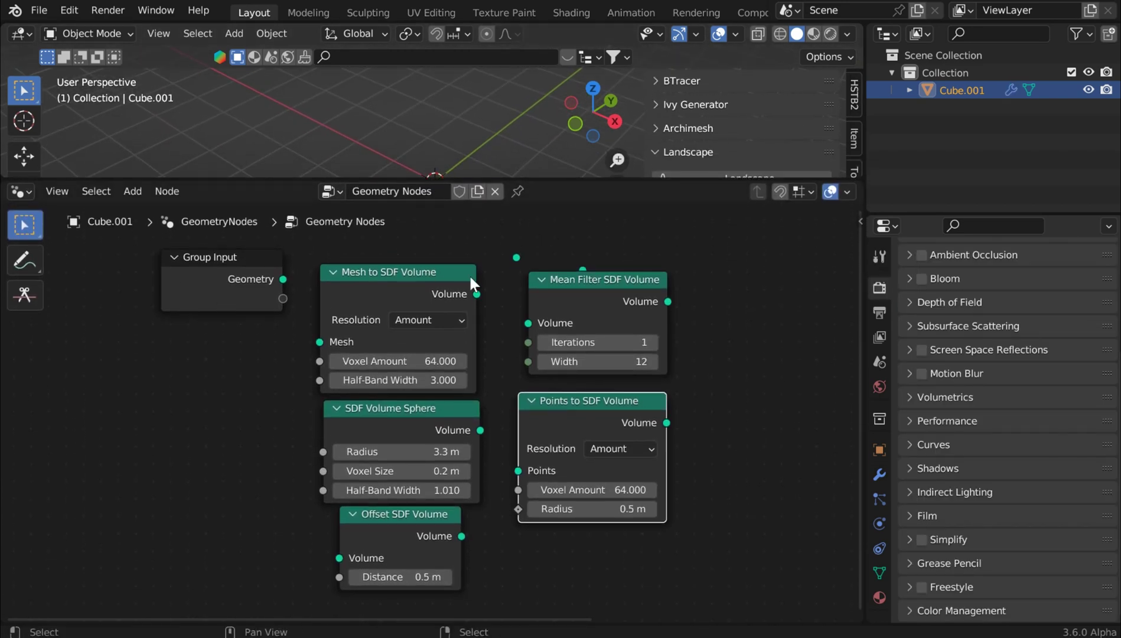
Wire Group Input Geometry through Mesh to SDF Volume into Group Output
middle_click_drag(522, 253, 533, 286)
right_click(525, 288)
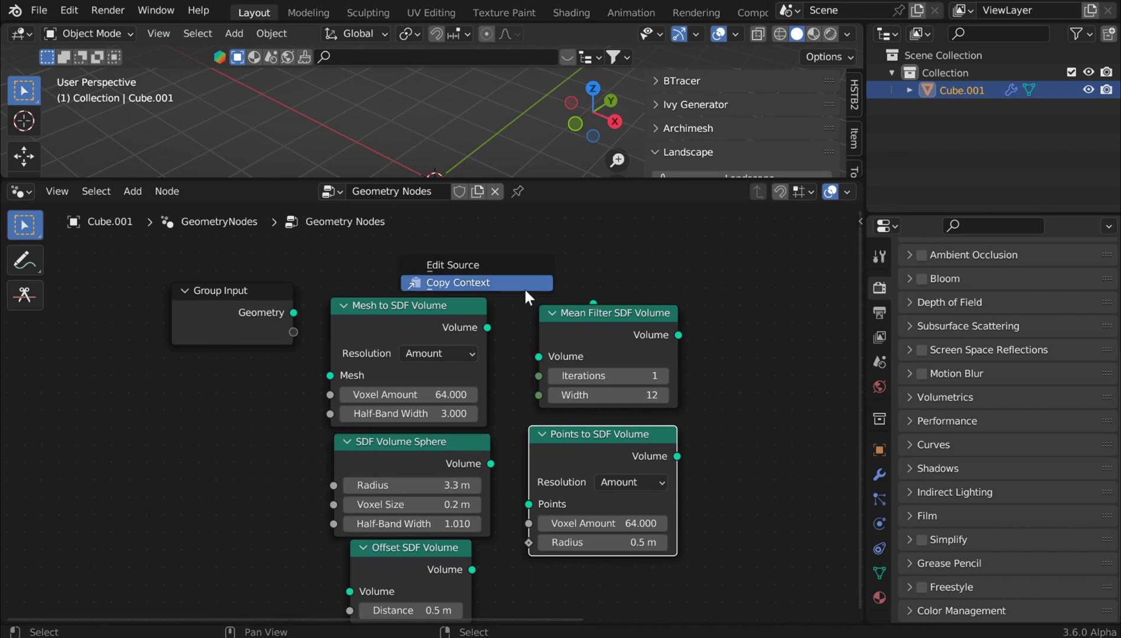
left_click(628, 243)
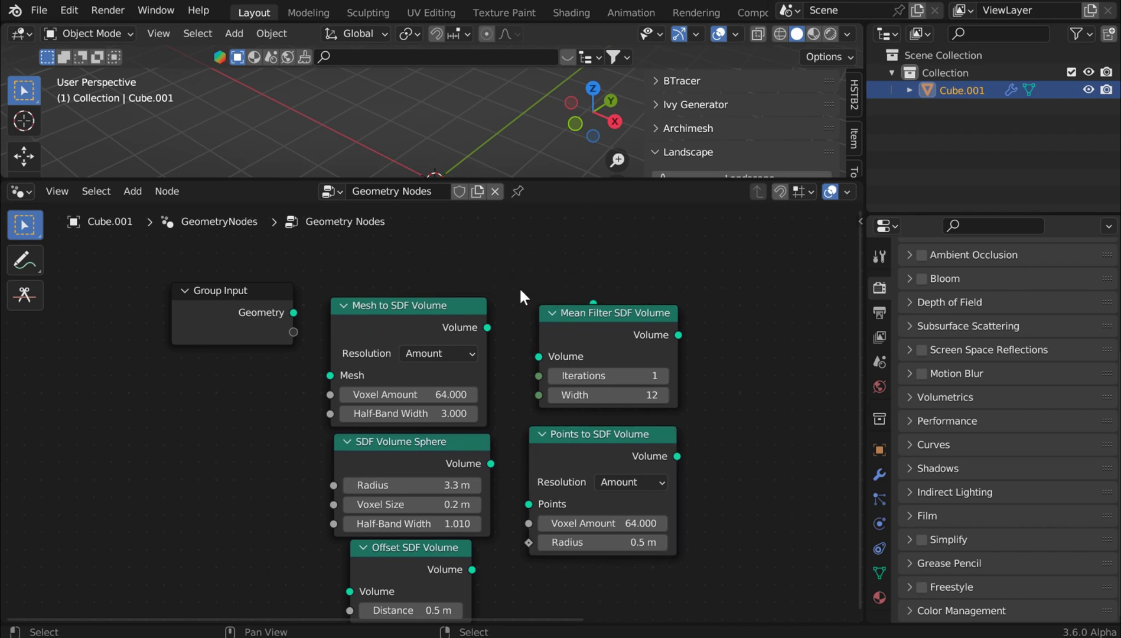
middle_click_drag(502, 252, 393, 248)
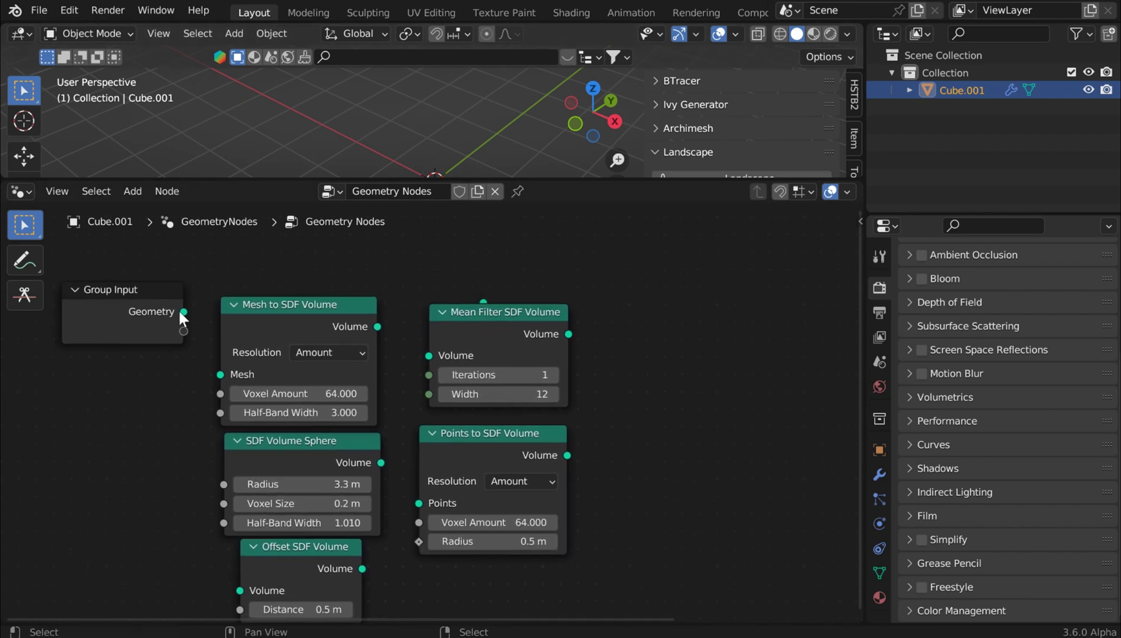
scroll(218, 319, "down", 2)
left_click(217, 347)
right_click_drag(218, 348, 804, 344, "alt")
left_click_drag(354, 340, 376, 329)
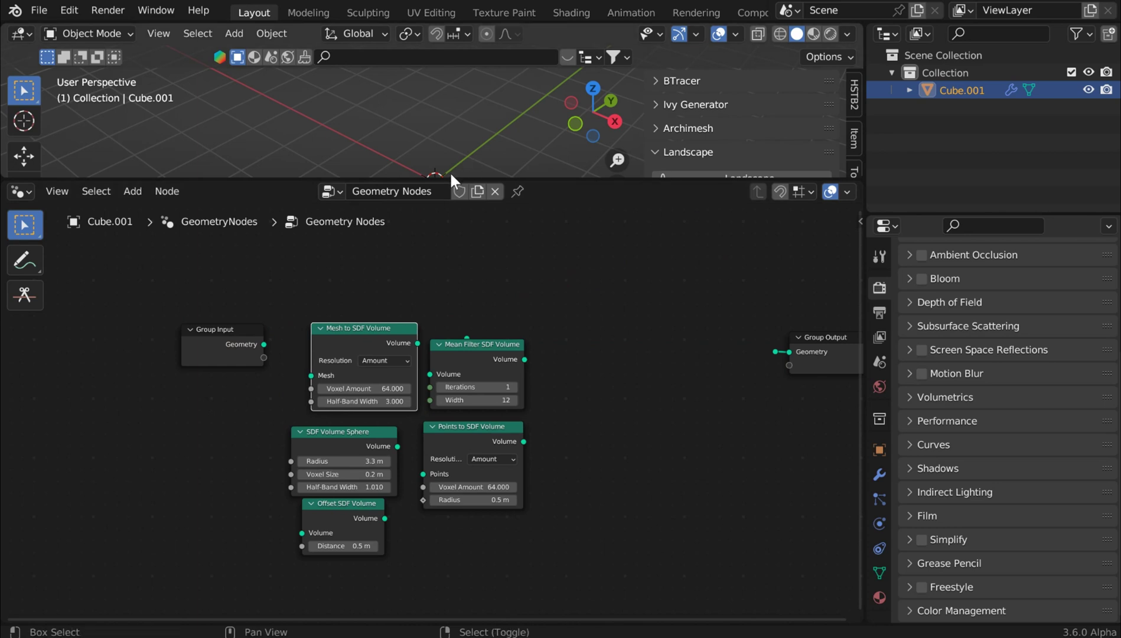
right_click_drag(252, 343, 334, 346, "alt")
right_click_drag(334, 345, 804, 339, "alt")
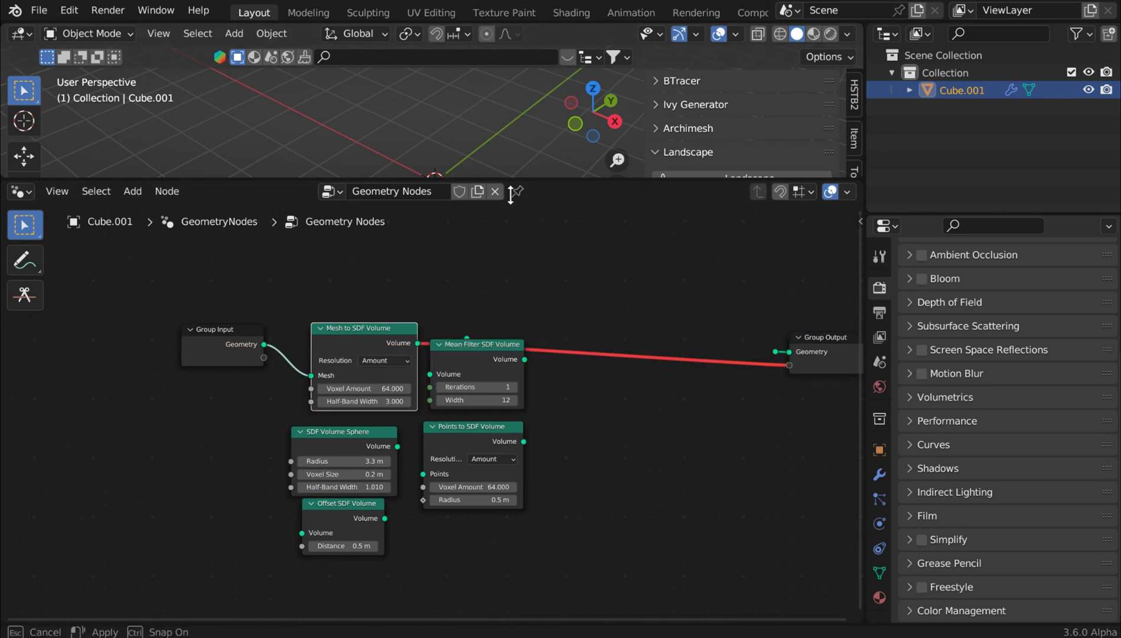
Move Mean Filter SDF Volume aside, cut the stray Group Output link, and reconnect Mesh to SDF Volume's output
left_click_drag(511, 179, 449, 266)
left_click_drag(480, 396, 593, 473)
right_click_drag(762, 364, 742, 482, "ctrl")
right_click_drag(392, 379, 768, 395, "alt")
middle_click_drag(438, 366, 377, 433)
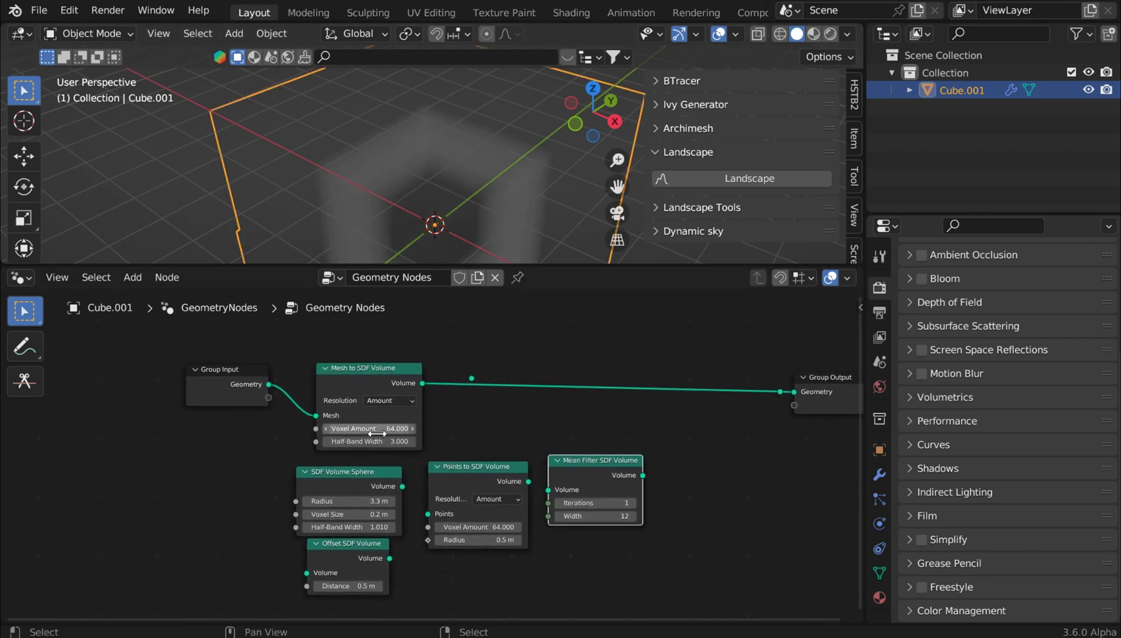
Insert Mean Filter SDF Volume into the link to Group Output and tidy the Offset and Sphere nodes
left_click(405, 398)
left_click_drag(592, 461, 576, 375)
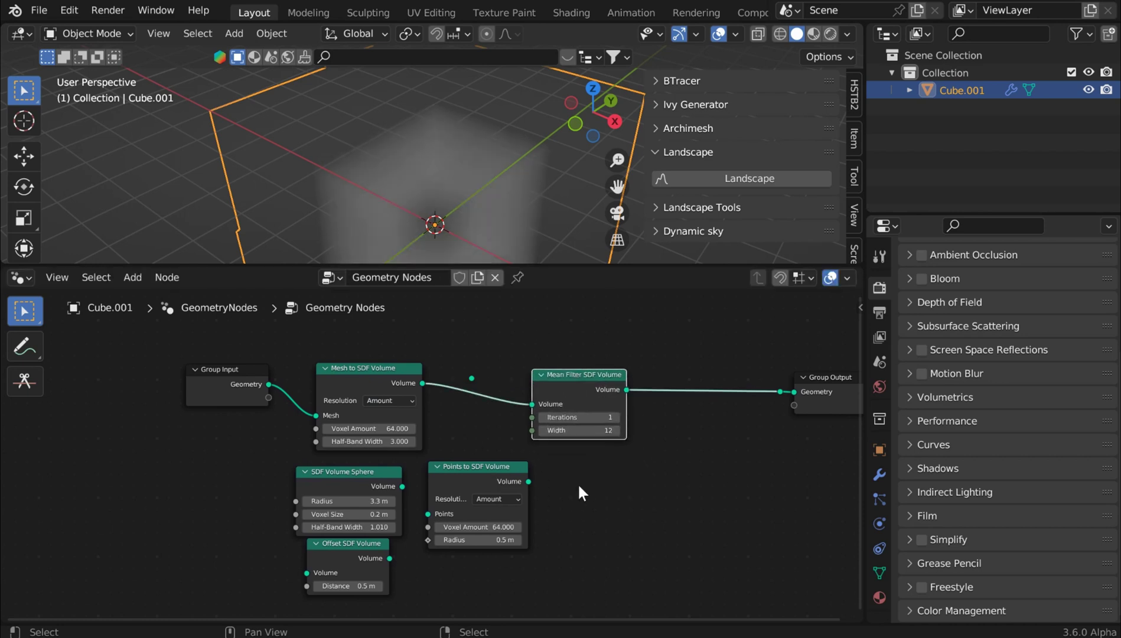
left_click_drag(345, 545, 349, 554)
left_click_drag(336, 469, 339, 472)
Search commands for 'sdf' with F3, then orbit the 3D view around the cube
scroll(543, 463, "up", 3)
scroll(510, 377, "up", 2)
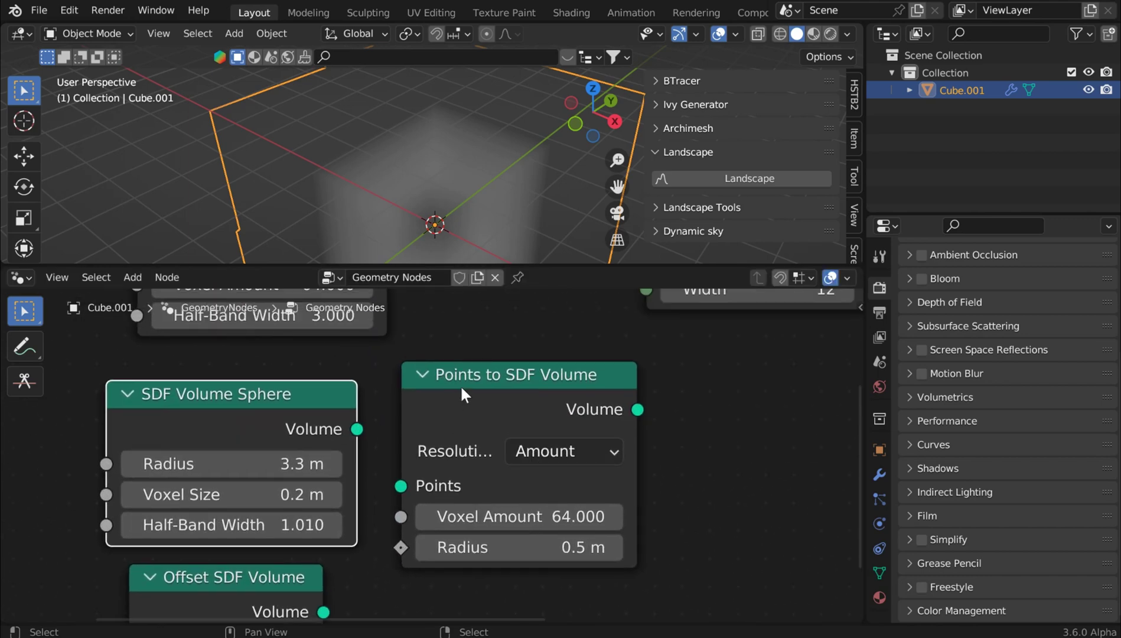
scroll(324, 553, "down", 1)
middle_click_drag(324, 553, 505, 384)
scroll(463, 401, "up", 3)
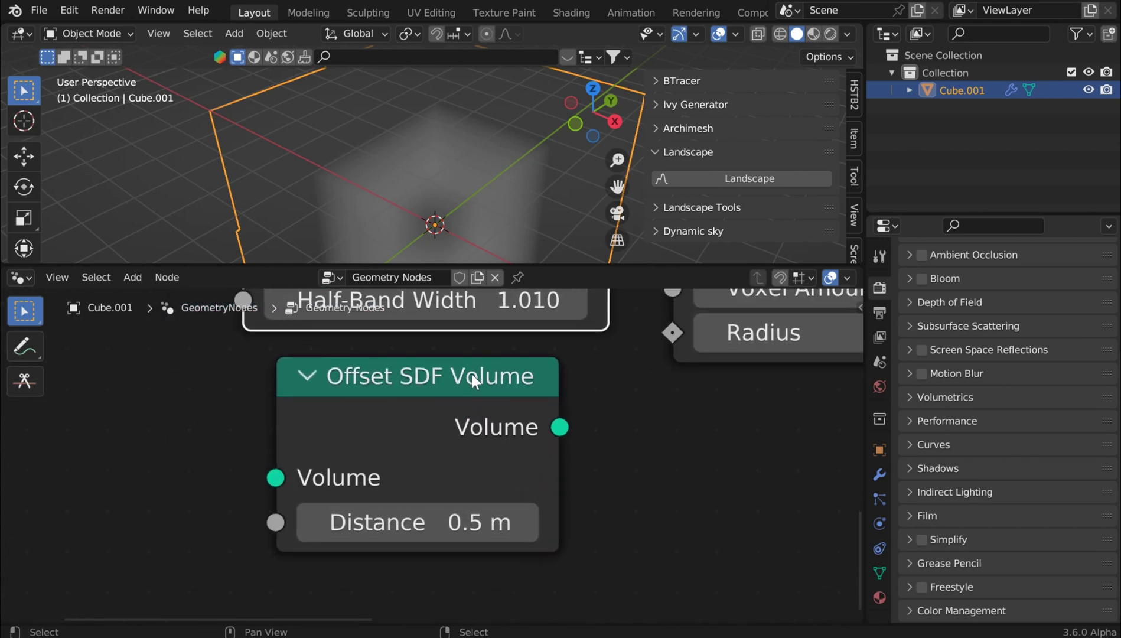
scroll(472, 375, "down", 6)
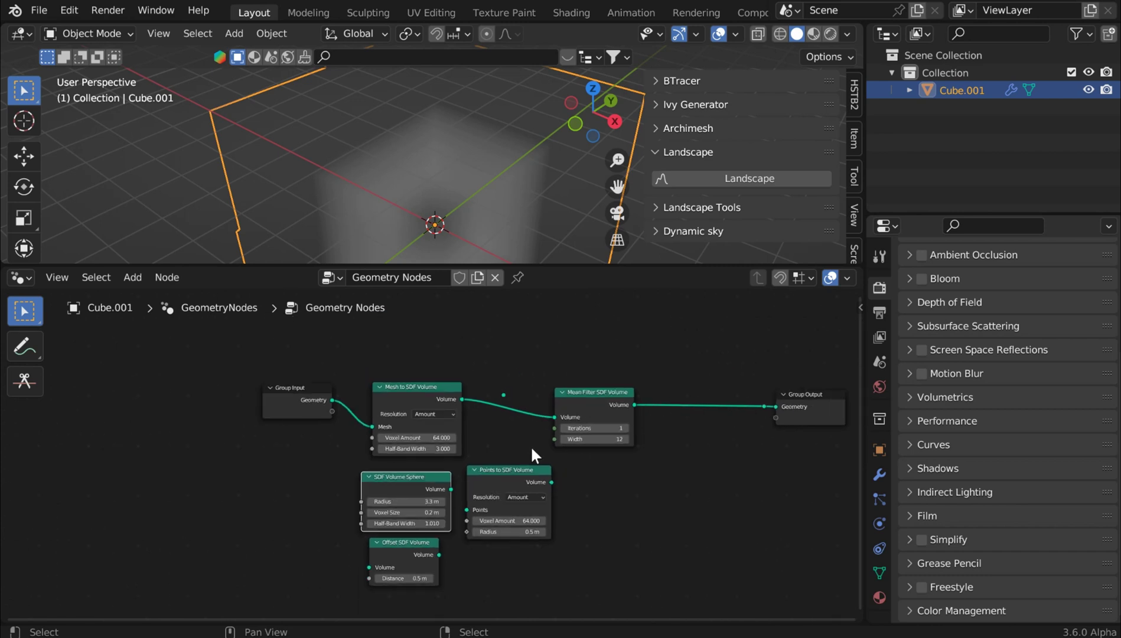
key("F3")
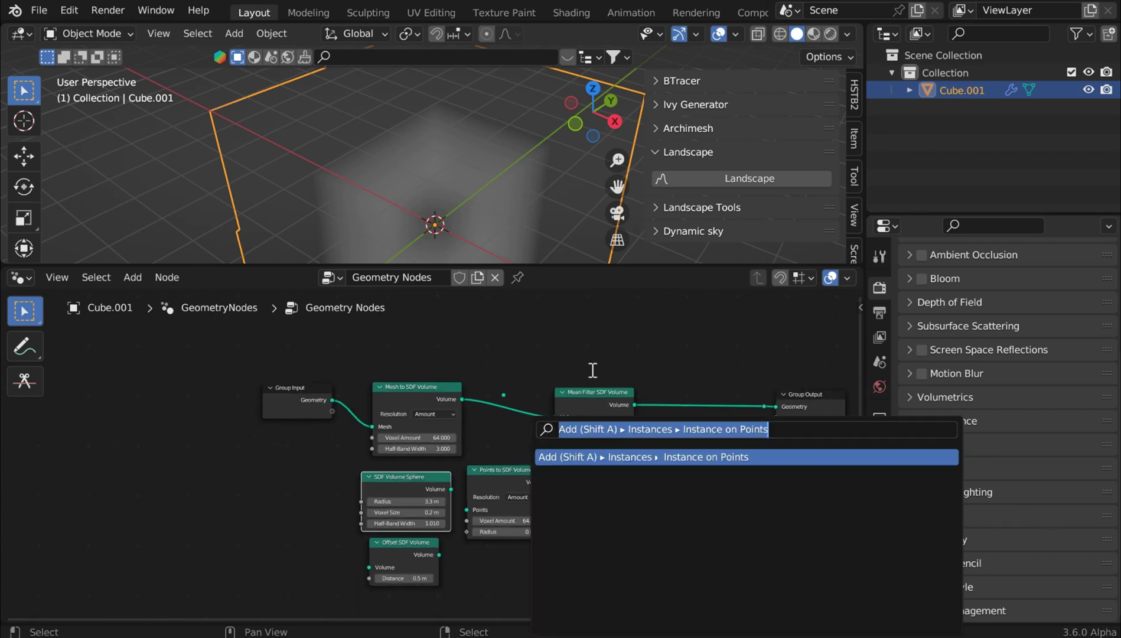
type("sdf")
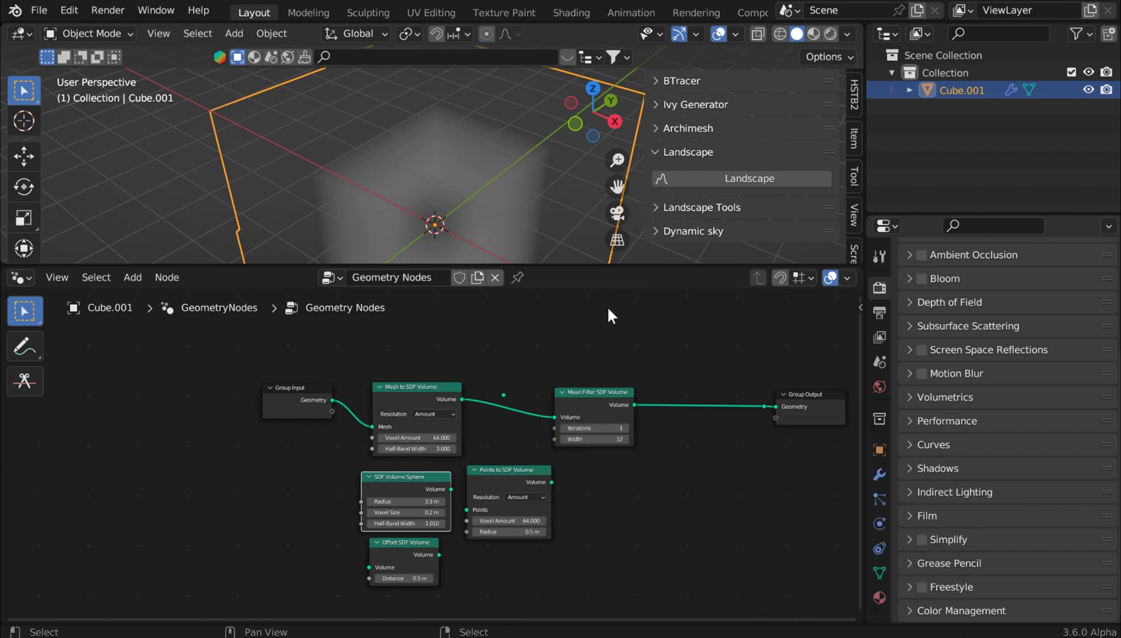
middle_click_drag(473, 141, 453, 154)
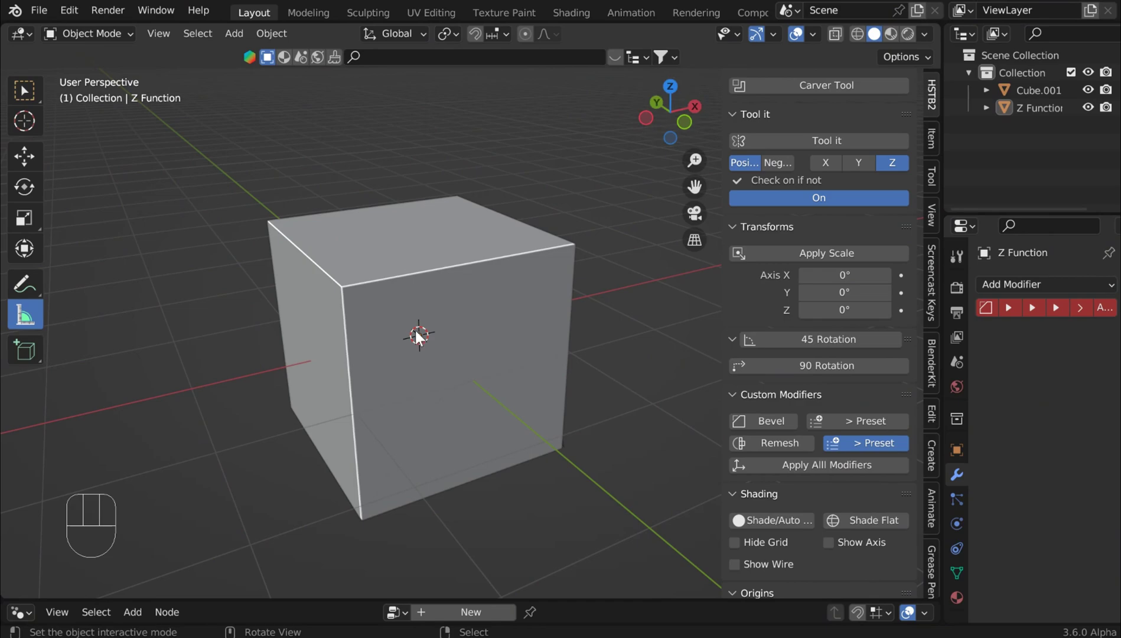
Select the grey cube and show its empty Material Properties
right_click(417, 335)
left_click(957, 596)
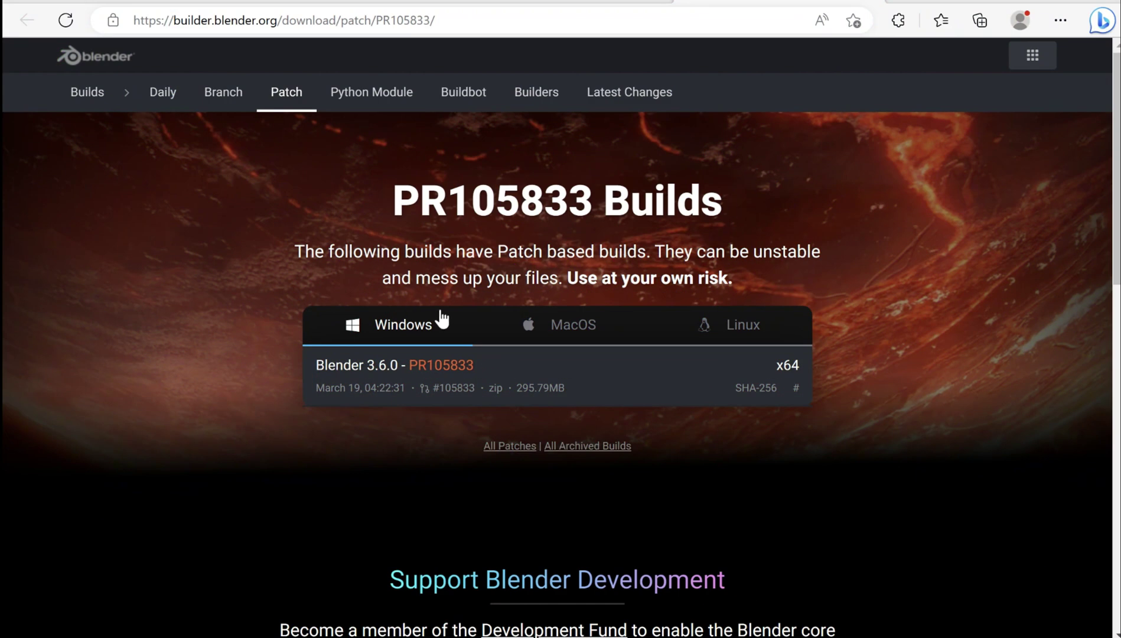
Download the Blender 3.6.0 PR105833 Windows x64 zip and dismiss the downloads flyout
left_click(435, 372)
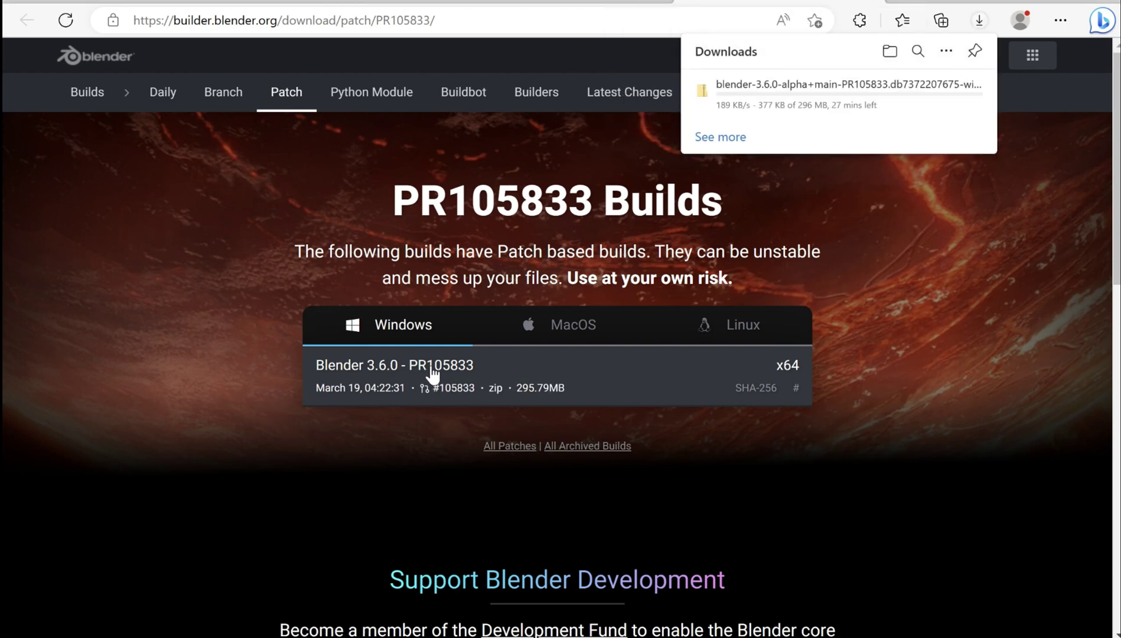
right_click(807, 182)
left_click(762, 161)
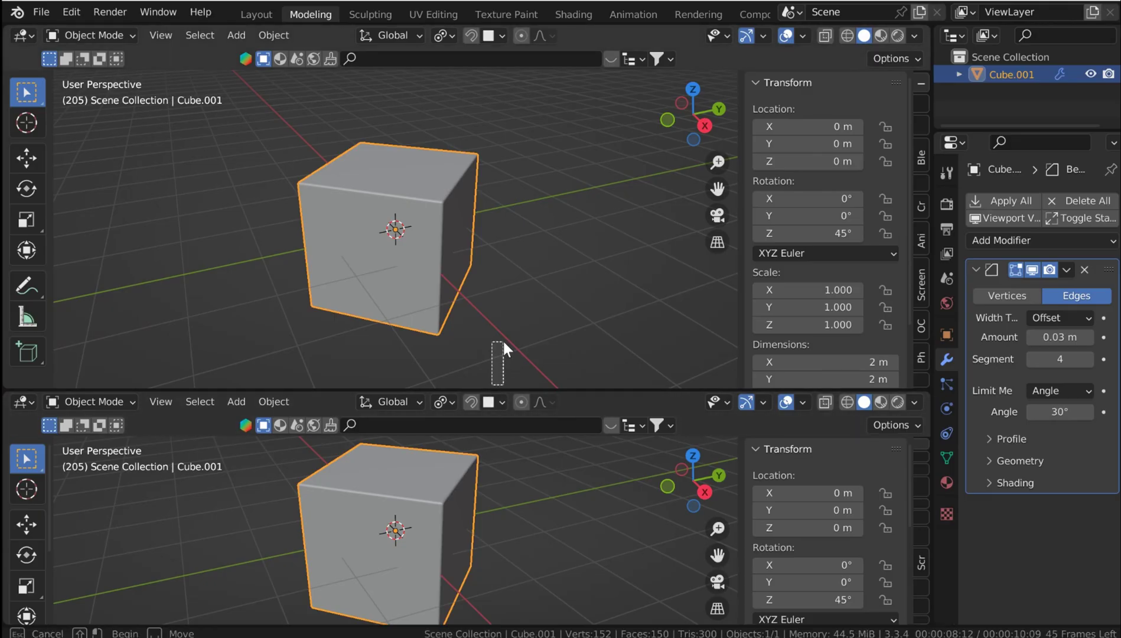
Deselect the cube and switch to the other Blender window with the rendered blue cube
left_click(504, 343)
mouse_move(595, 607)
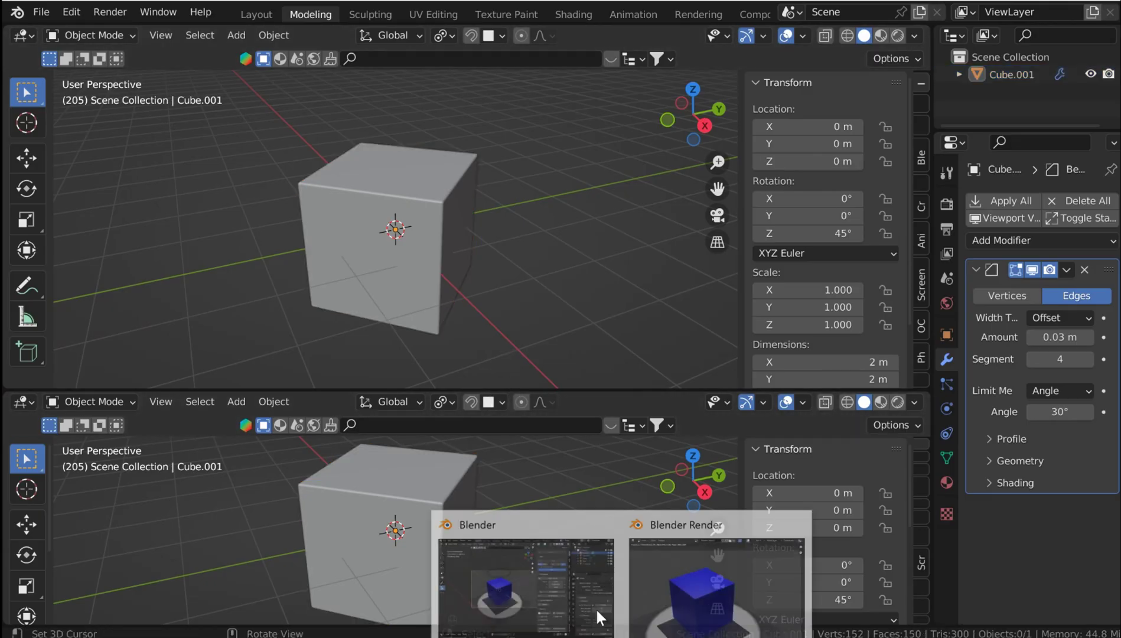
left_click(523, 567)
Orbit and zoom around the blue cube, then enlarge the bottom editor area
middle_click_drag(495, 231, 486, 228)
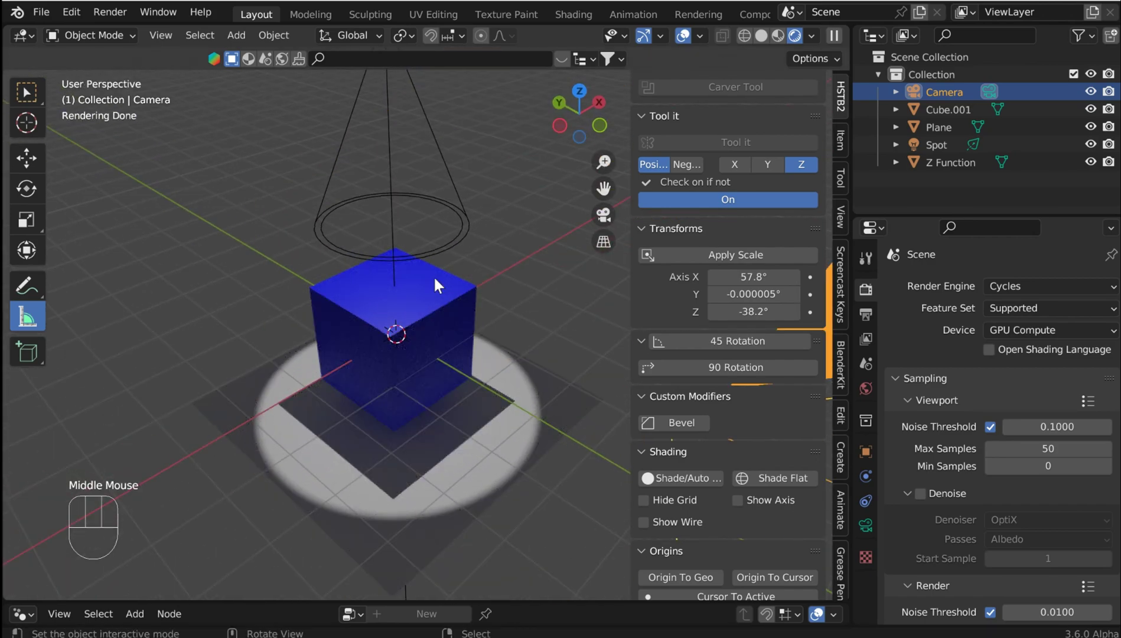
middle_click_drag(441, 283, 466, 332)
scroll(464, 331, "up", 3)
scroll(456, 331, "down", 1)
middle_click_drag(445, 290, 456, 200, "shift")
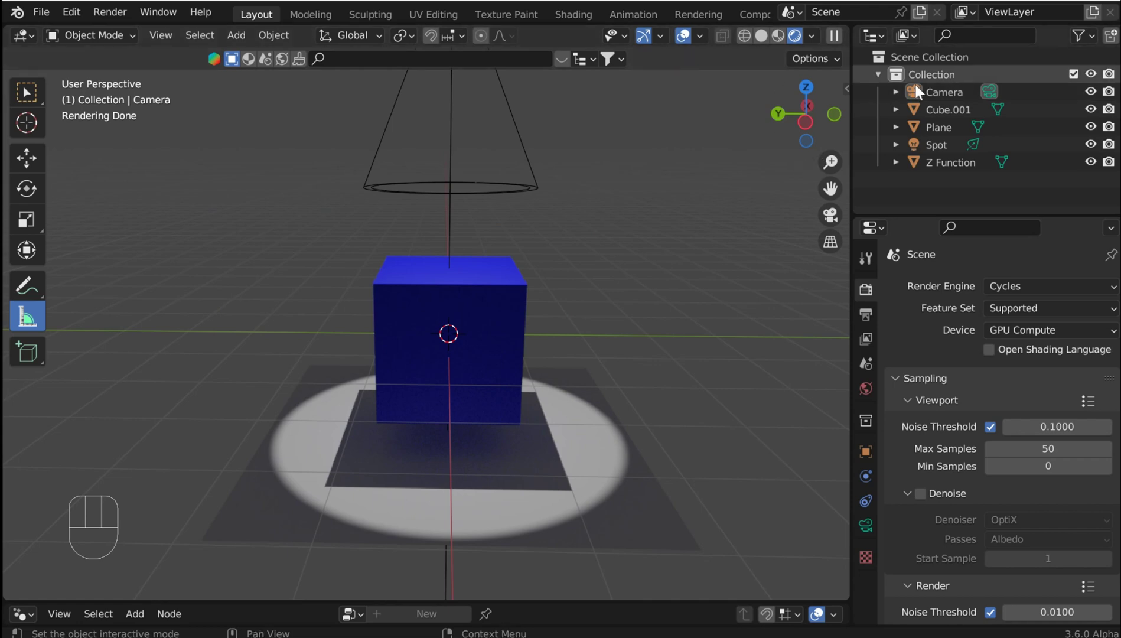
middle_click_drag(718, 231, 639, 252)
left_click_drag(393, 602, 443, 430)
middle_click_drag(503, 304, 508, 327, "shift")
scroll(508, 327, "up", 3)
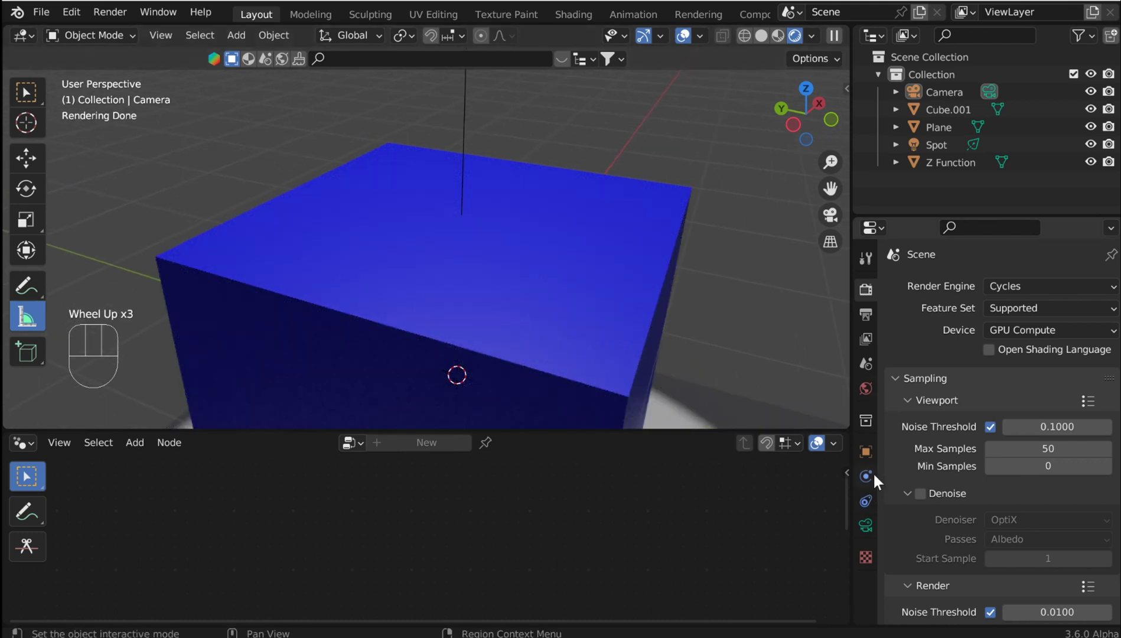
Add a Bevel modifier to the blue cube, discarding an accidentally added Array modifier
right_click(620, 298)
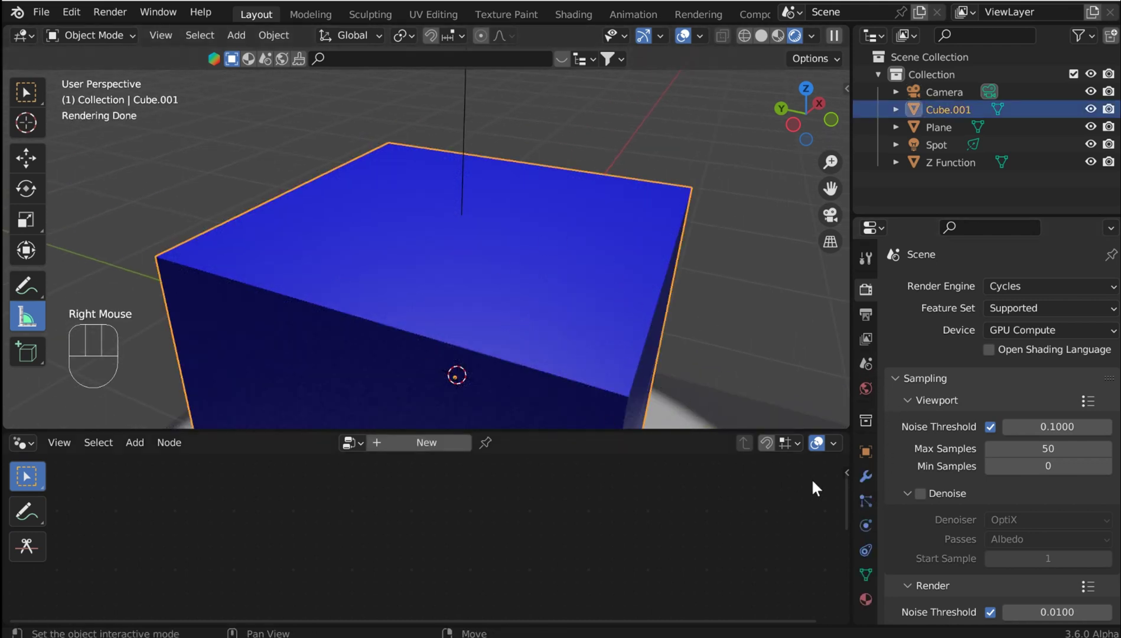
left_click(866, 477)
left_click(918, 286)
left_click(749, 333)
left_click(1085, 379)
left_click(974, 284)
left_click(751, 355)
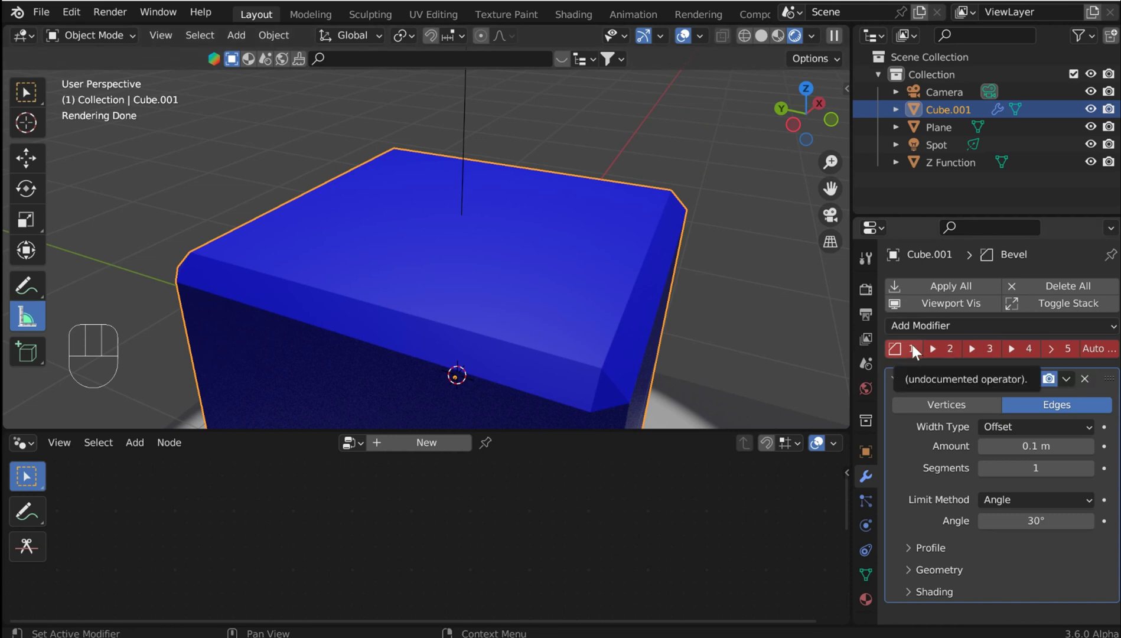
Step through the Bevel Magic presets, ending on the 0.1 m, 10-segment rounded bevel
left_click(1108, 349)
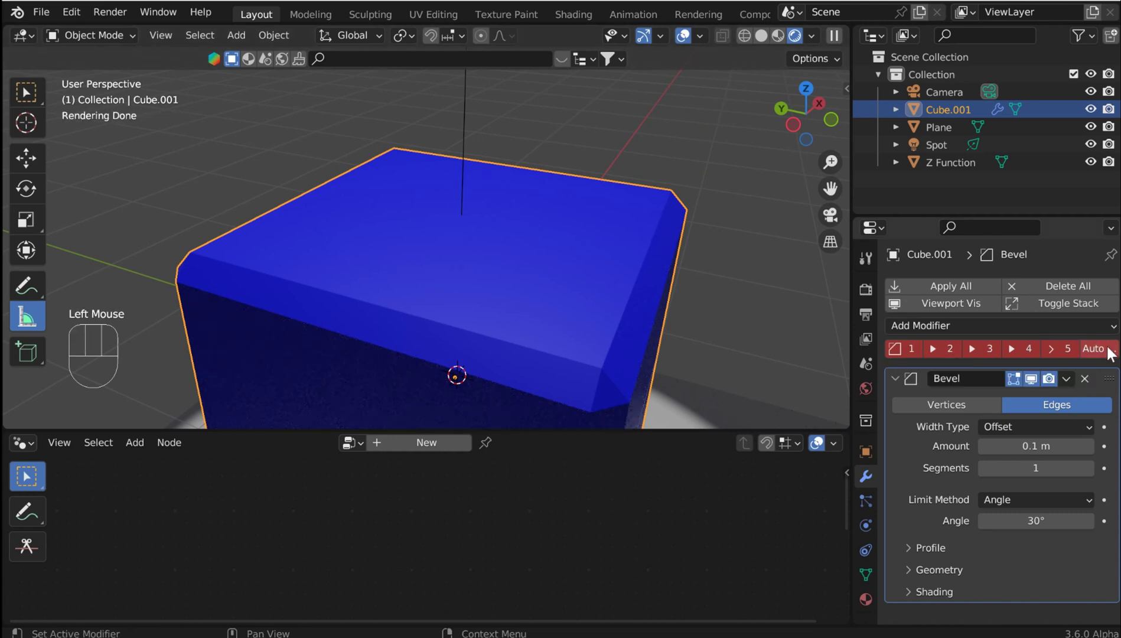
left_click(940, 343)
left_click(940, 343)
left_click(975, 349)
left_click(1019, 349)
left_click(1051, 349)
In front orthographic view, use the Carver Tool to cut a rectangular notch into the cube's top
middle_click_drag(472, 319, 503, 243)
key("KP_1")
key("n")
left_click(736, 88)
left_click_drag(290, 110, 438, 240)
middle_click_drag(438, 236, 500, 231)
Briefly select and test-move the Z Function dome, then try a bevel preset on it
right_click(452, 264)
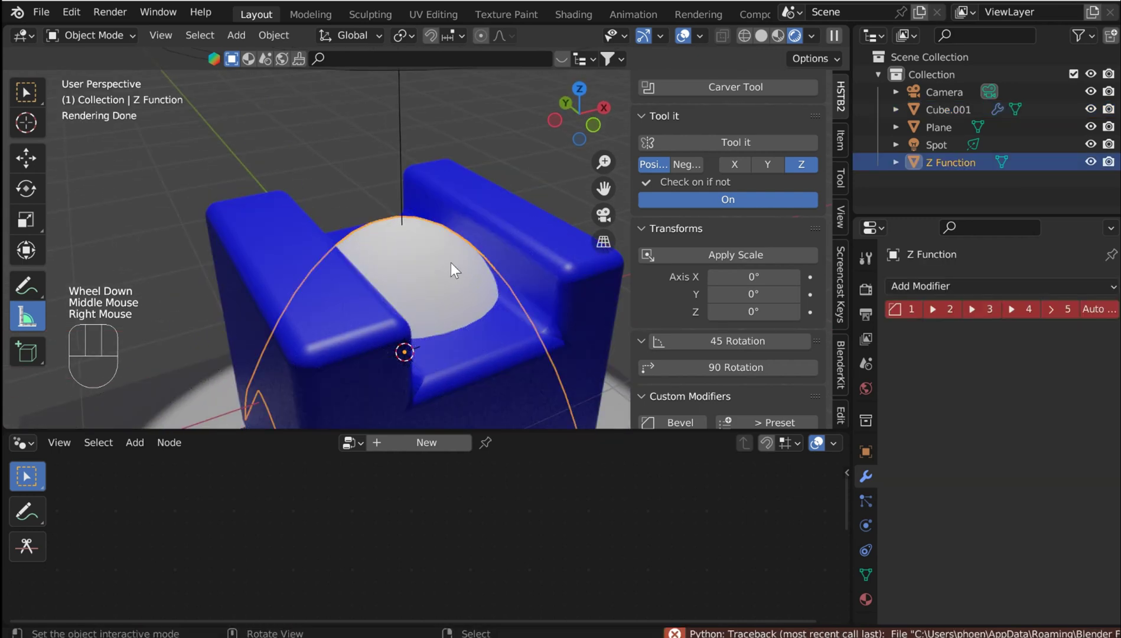
key("g")
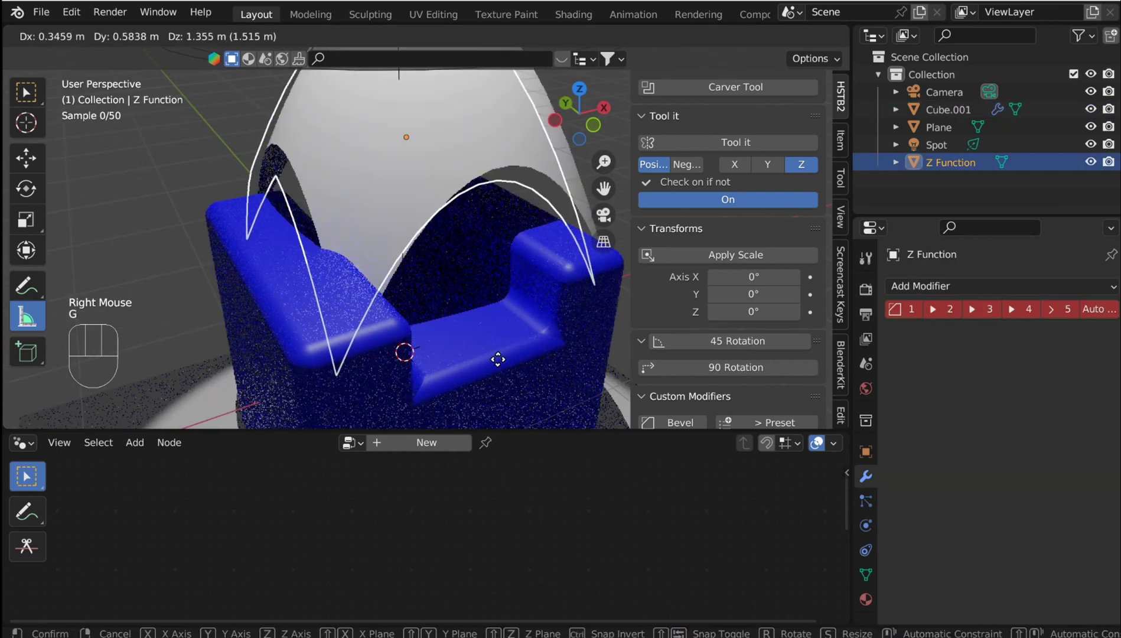
right_click(497, 359)
scroll(573, 323, "down", 2)
right_click(536, 266)
middle_click_drag(597, 276, 538, 188)
scroll(561, 210, "up", 2)
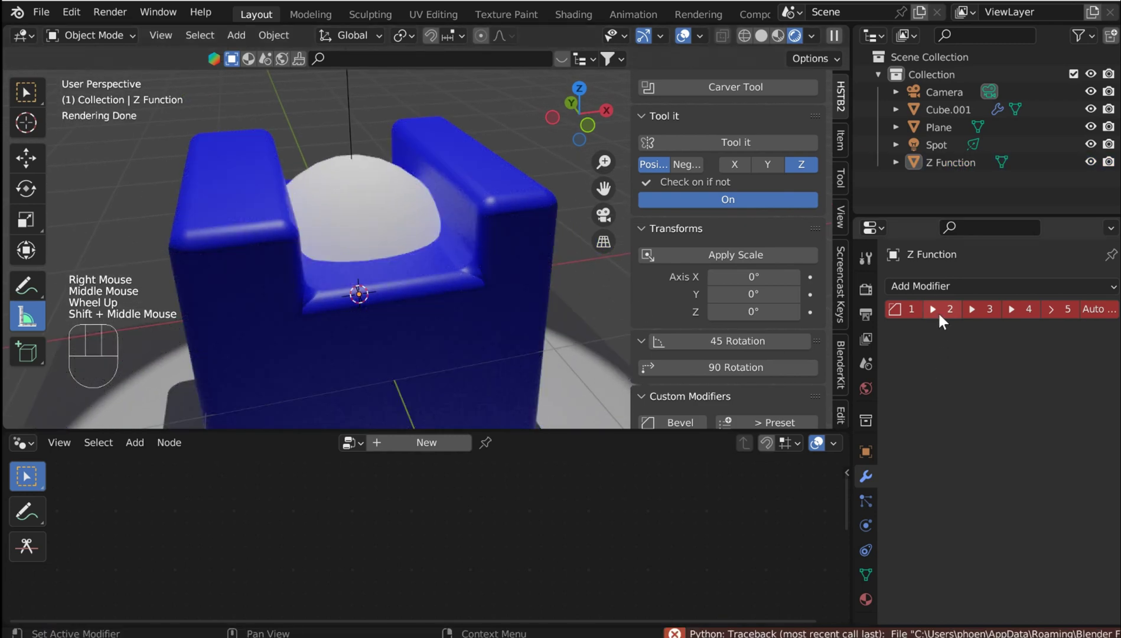
left_click(940, 316)
Select the carved blue cube and apply a 0.002 m, 4-segment bevel preset
right_click(539, 204)
right_click(540, 203)
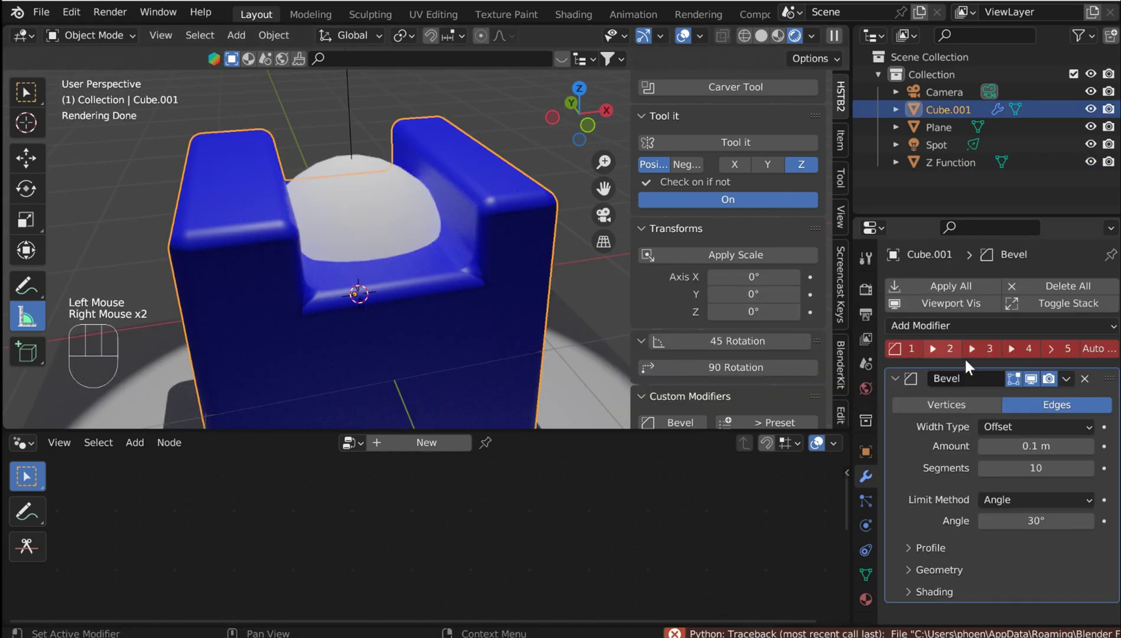
left_click(948, 348)
scroll(494, 124, "up", 1)
mouse_move(494, 123)
middle_mouse_down("shift")
mouse_move(475, 227)
mouse_move(512, 218)
mouse_move(509, 232)
mouse_move(514, 193)
mouse_move(499, 211)
middle_mouse_up("shift")
scroll(509, 234, "up", 1)
In solid shading, cycle bevel presets and settle on 0.005 m with 6 segments
left_click(760, 36)
left_click(904, 348)
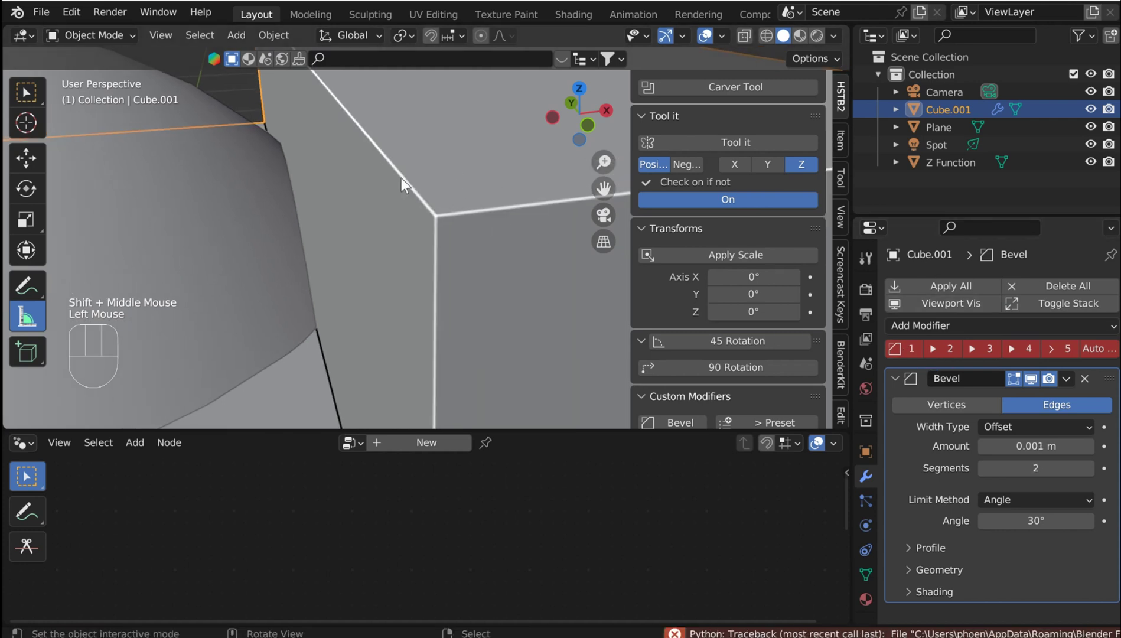
left_click(1061, 349)
scroll(522, 293, "down", 1)
left_click(986, 348)
scroll(466, 226, "down", 2)
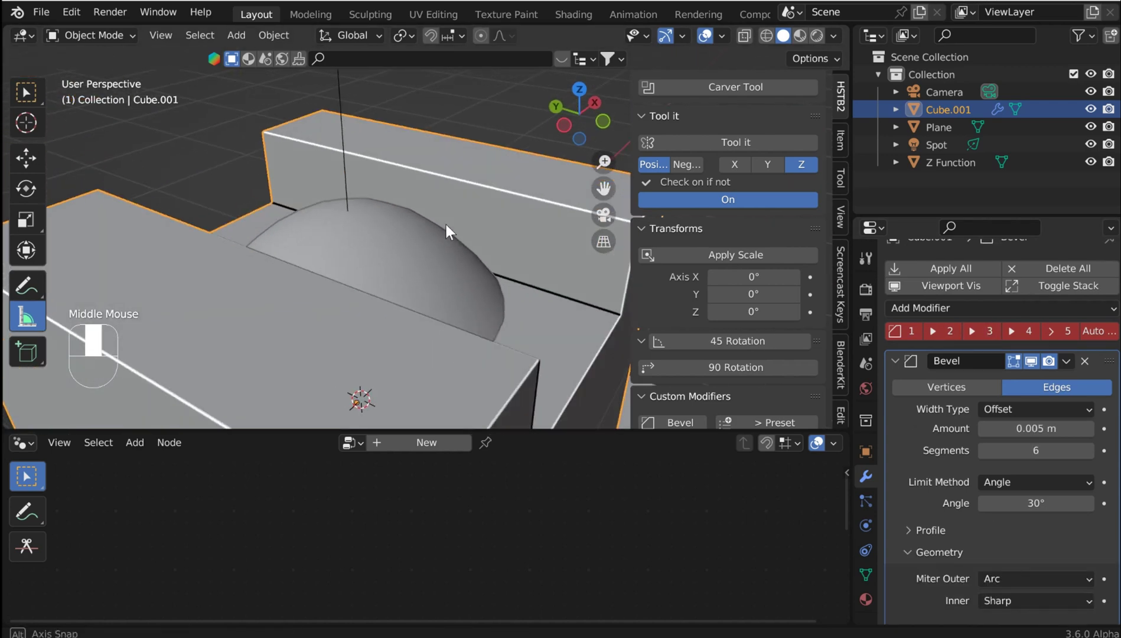